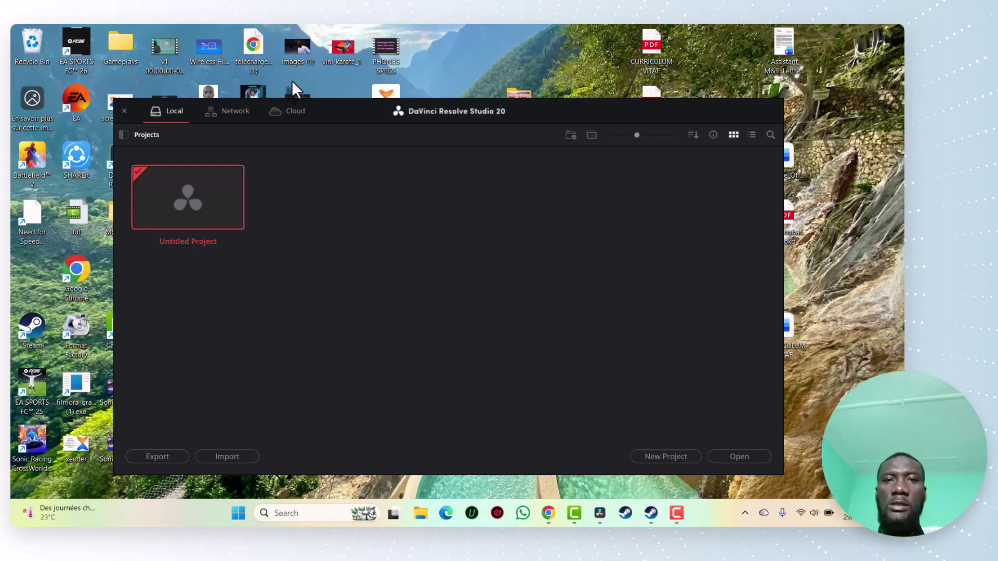
Create and open a new empty project named 'transition' from the Project Manager
left_click_drag(473, 108, 480, 71)
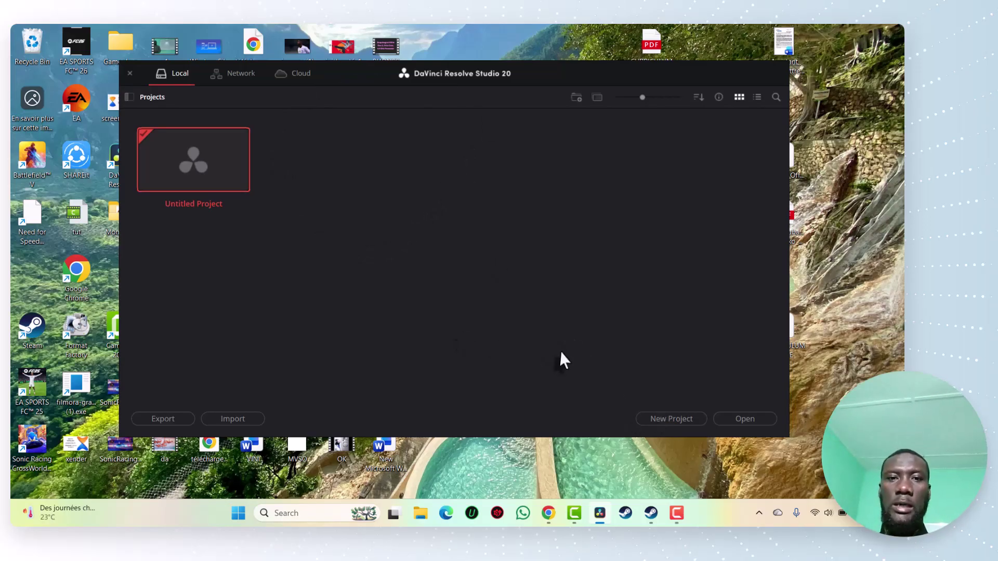
left_click(657, 417)
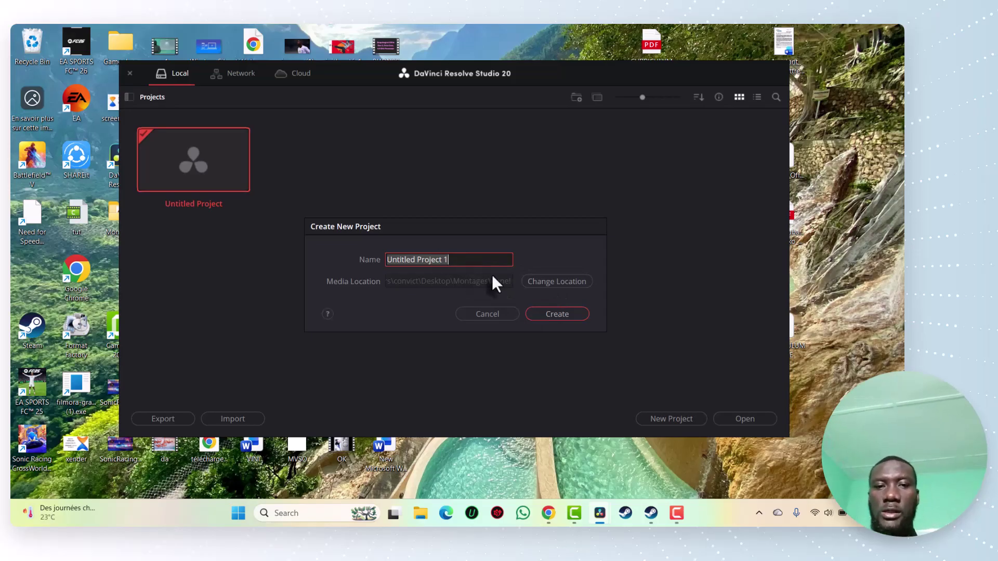
type("tra")
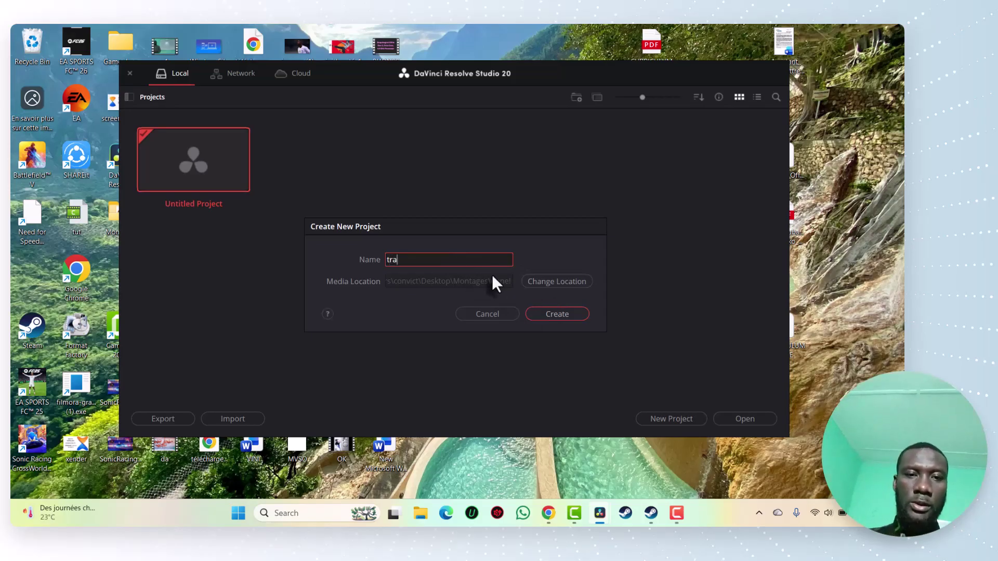
type("ns")
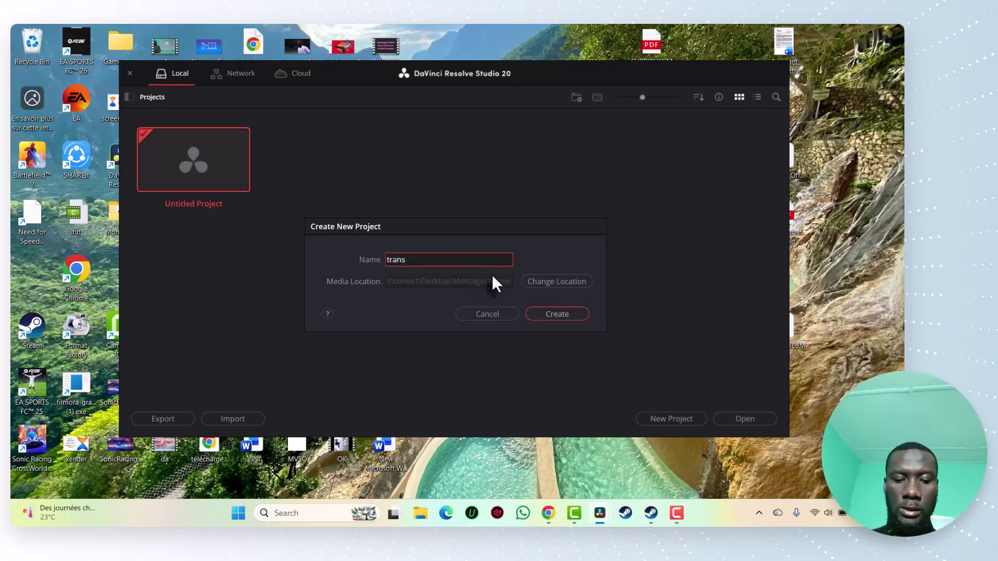
type("ition")
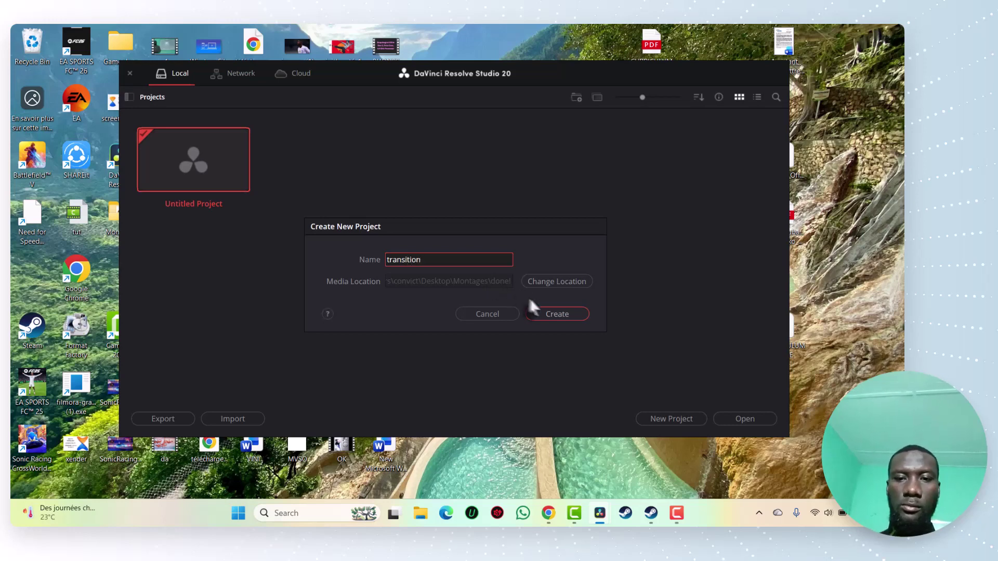
left_click(551, 318)
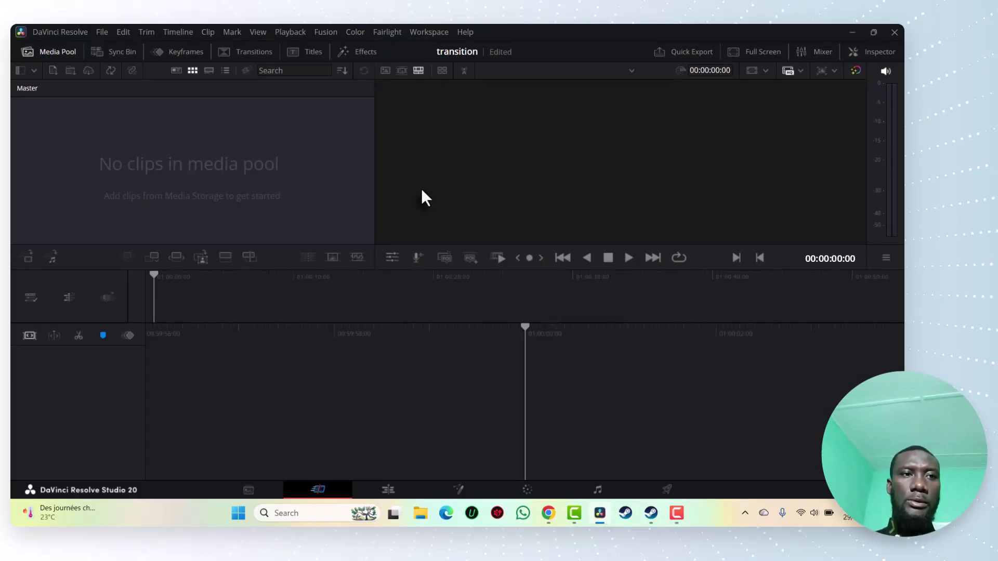
Import the KARATEKA VINI JR FC 25(720P_HD) clip from the Desktop, changing the project frame rate to match
left_click(101, 33)
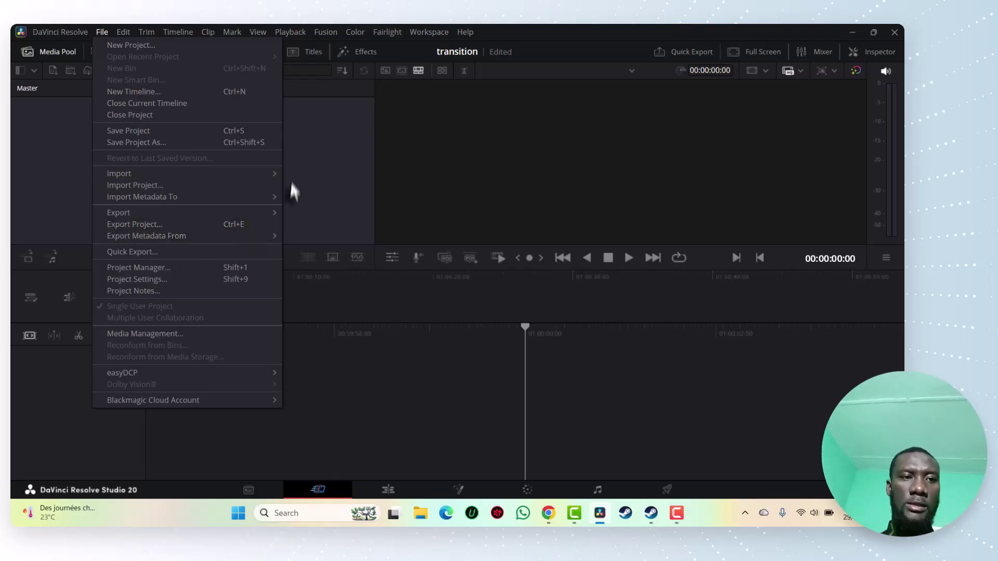
mouse_move(259, 172)
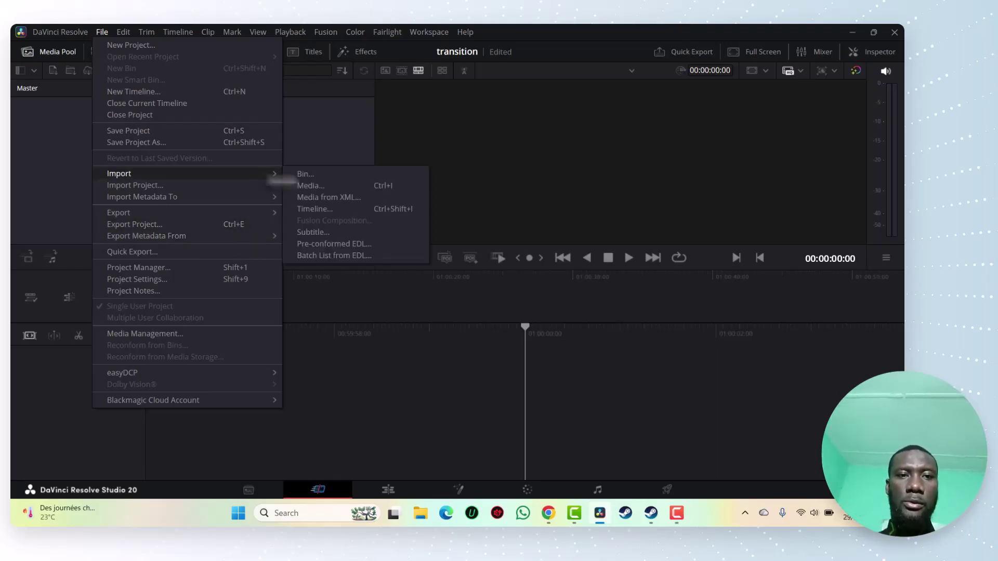
left_click(332, 183)
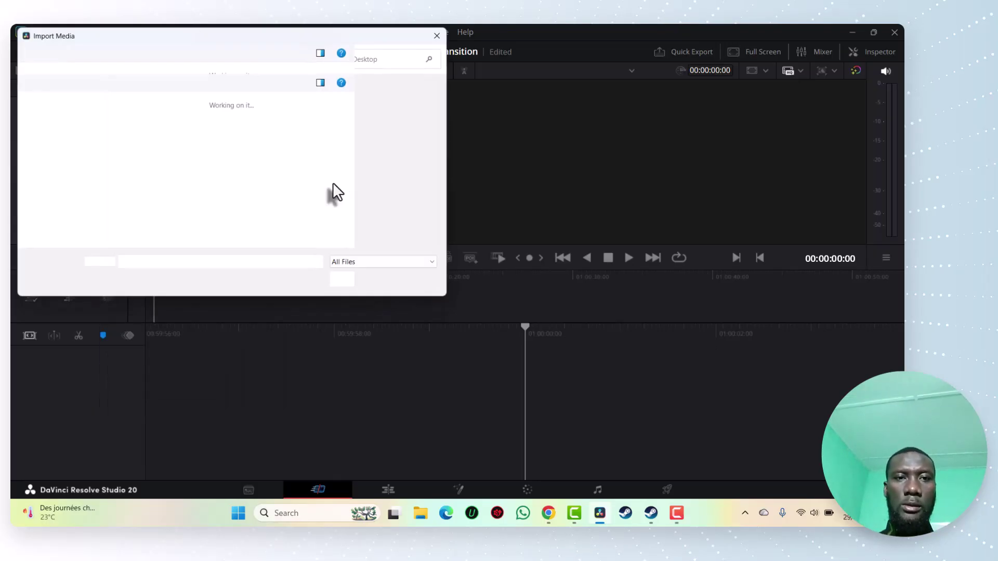
left_click_drag(447, 106, 447, 157)
left_click(341, 173)
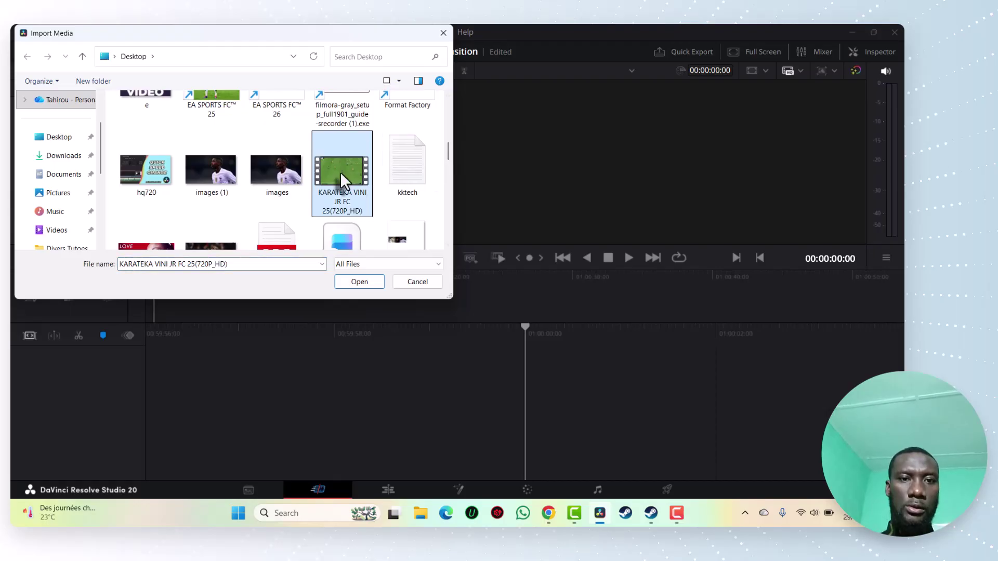
left_click(359, 282)
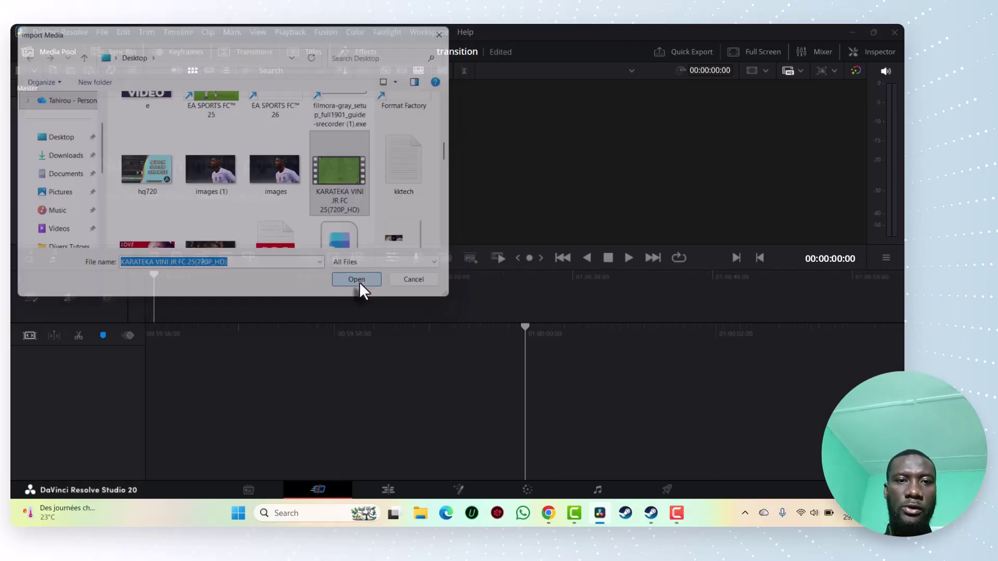
left_click(573, 323)
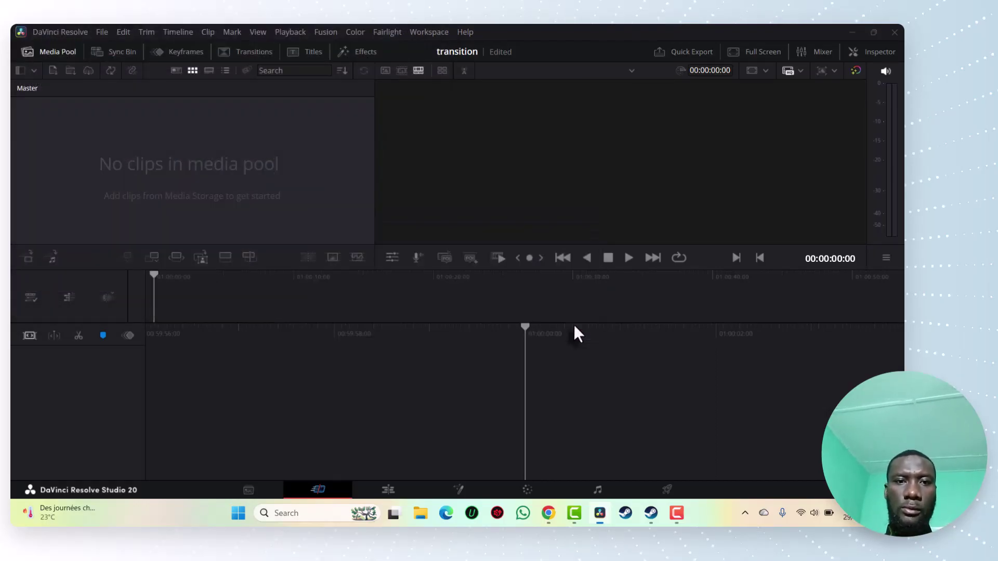
Import the RMA UNLEASHED FC26 clip from the Desktop as a second media pool clip
left_click(102, 32)
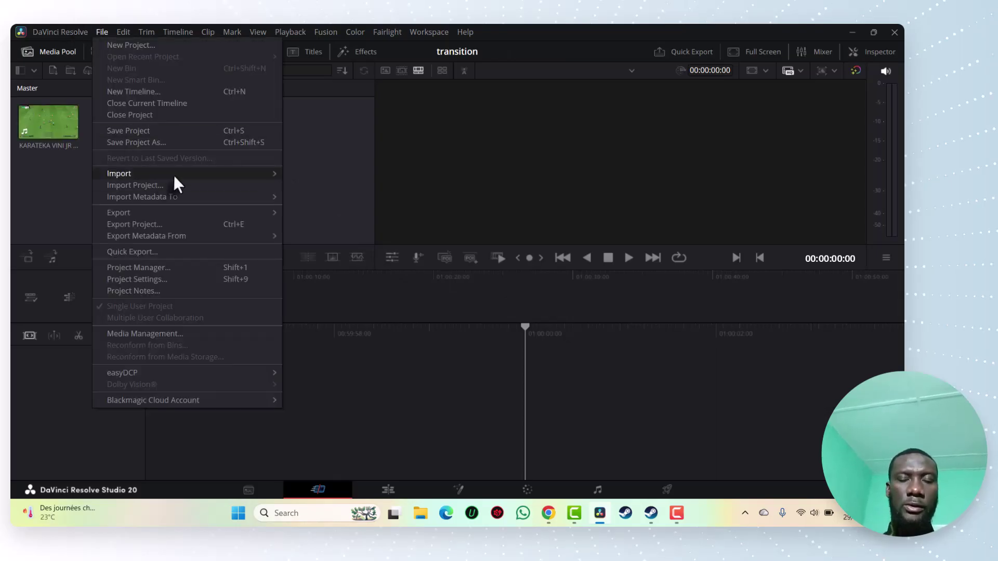
mouse_move(171, 175)
left_click(346, 185)
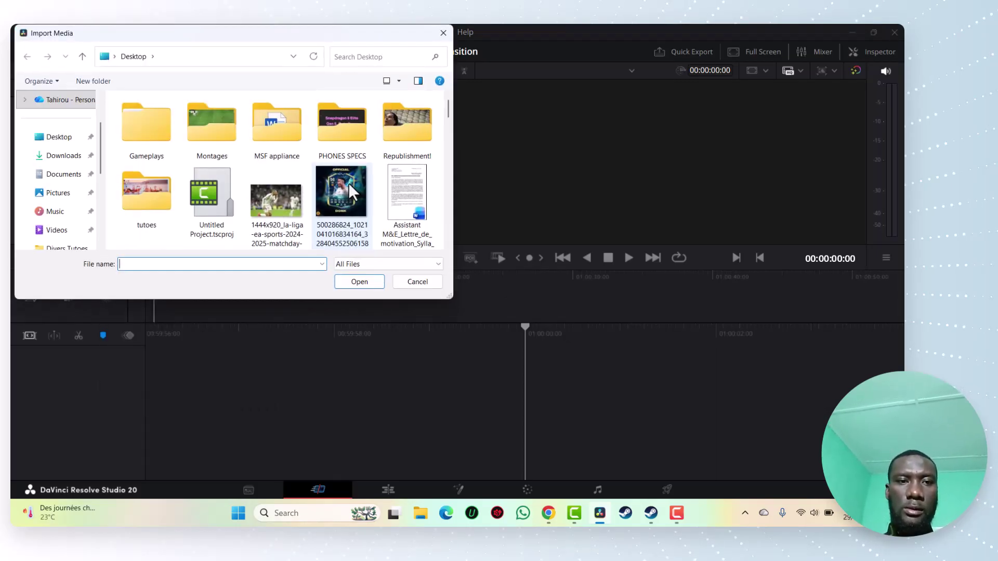
left_click_drag(447, 113, 440, 187)
double_click(209, 188)
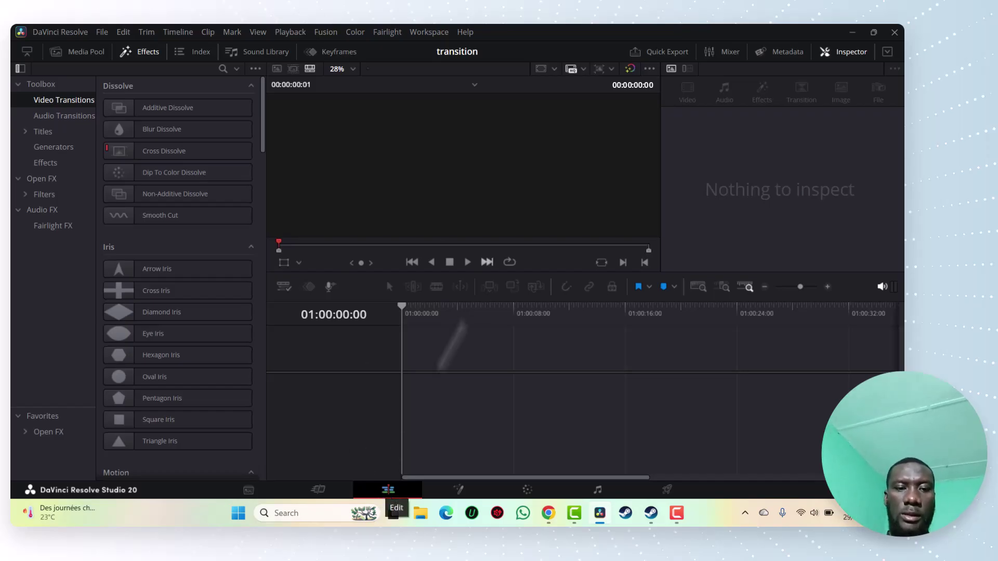
On the Cut page, start Timeline 1 with the RMA UNLEASHED clip on its first tracks
left_click(318, 491)
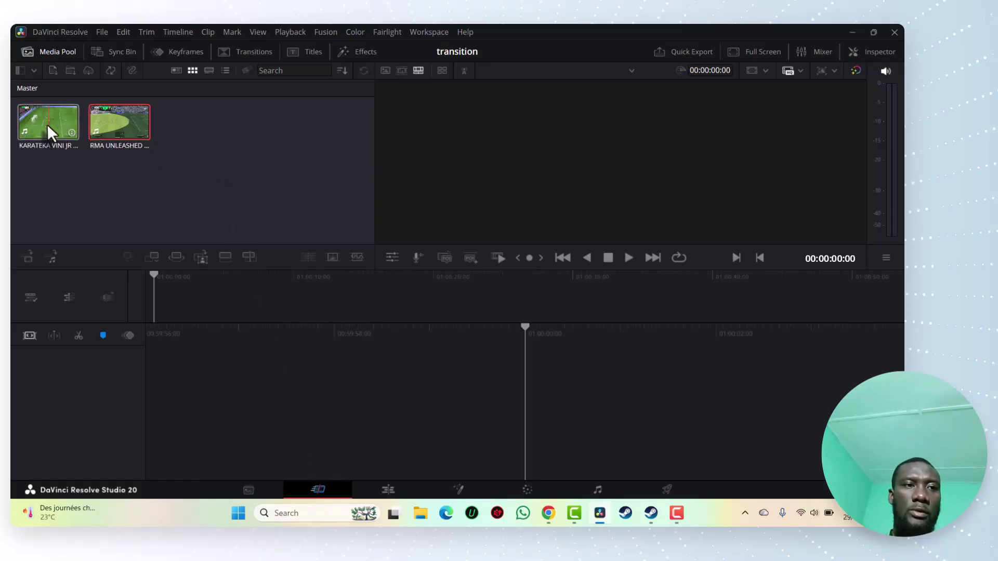
left_click_drag(47, 123, 369, 379)
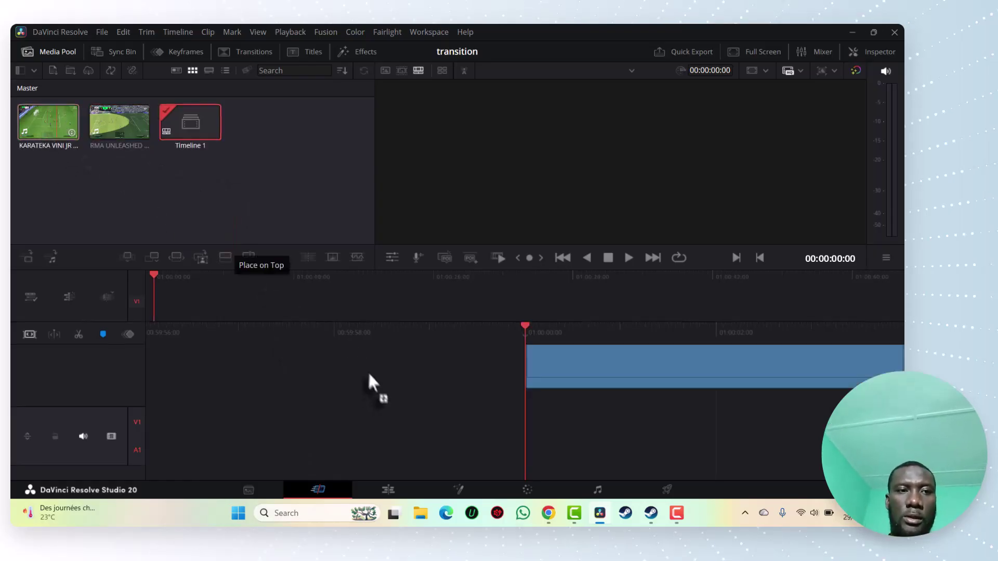
left_click_drag(337, 344, 525, 356)
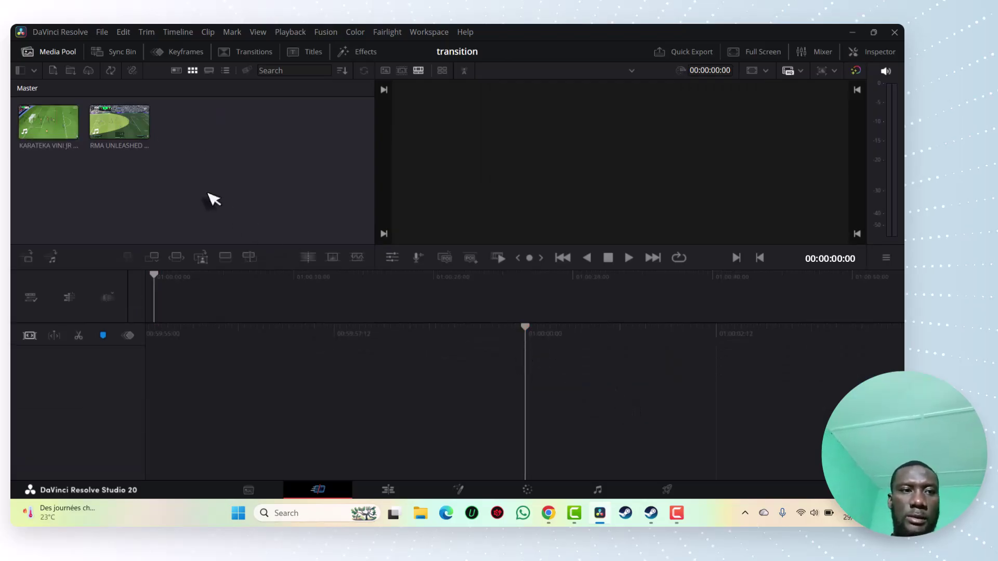
left_click_drag(116, 129, 314, 394)
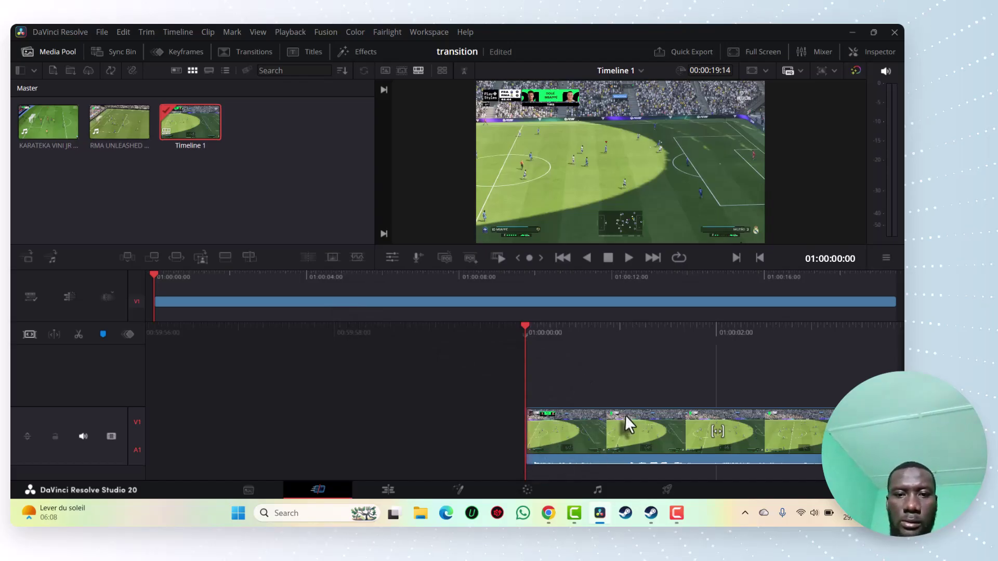
Place the KARATEKA clip on Video 2 above RMA UNLEASHED, then move to the Edit page
left_click(613, 423)
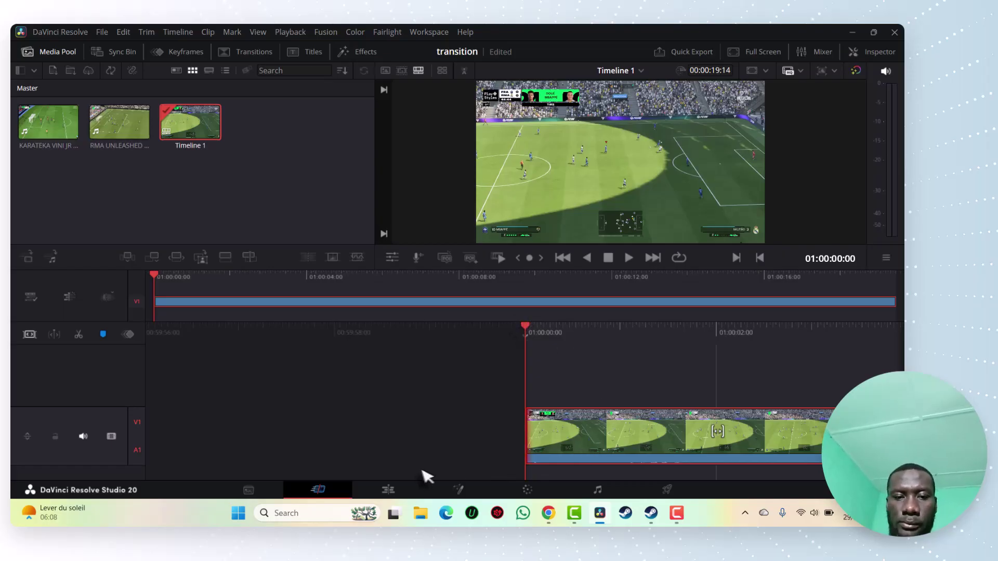
left_click_drag(62, 124, 731, 367)
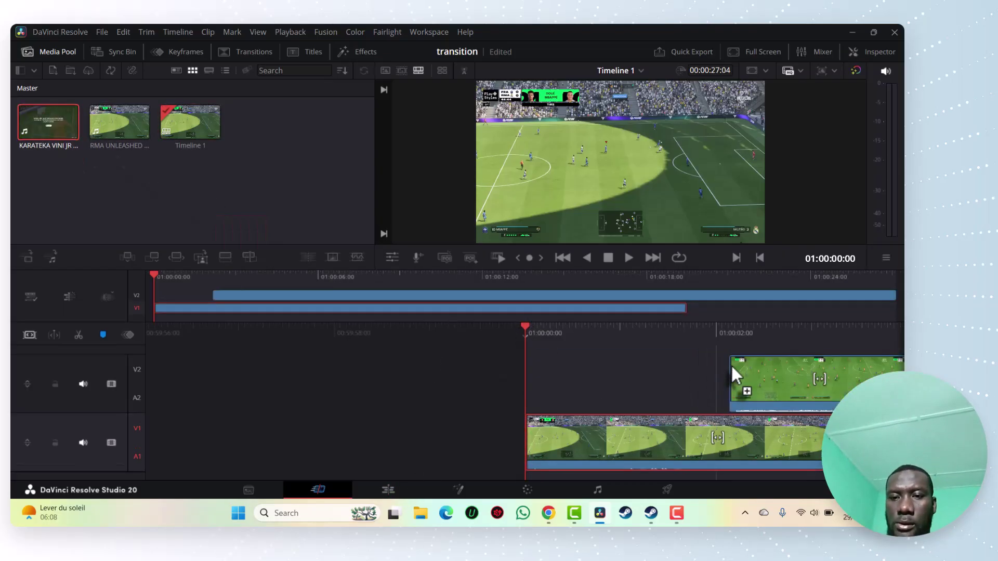
left_click(388, 490)
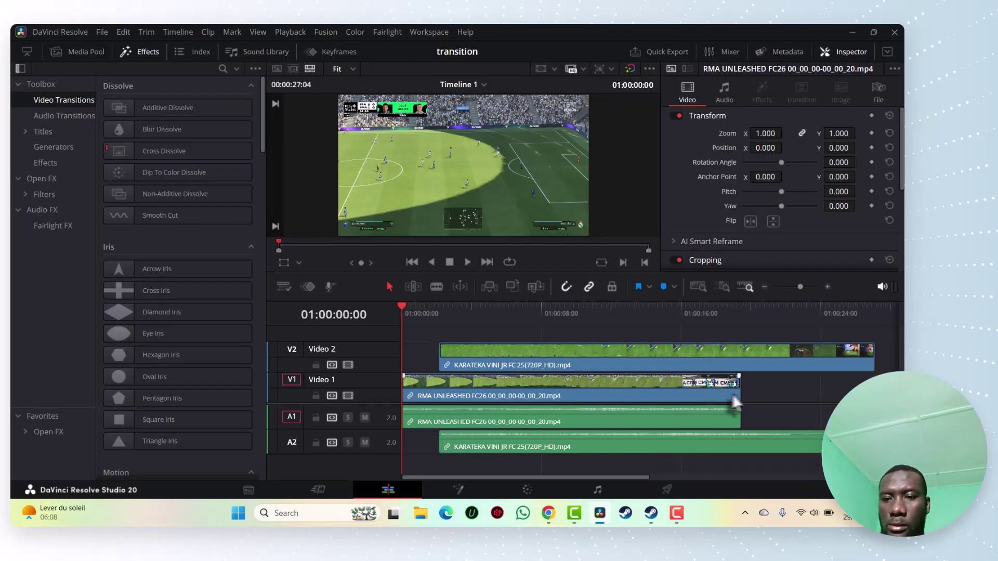
Trim the RMA clip's end and place KARATEKA on Video 1 just after it
left_click_drag(739, 389, 695, 374)
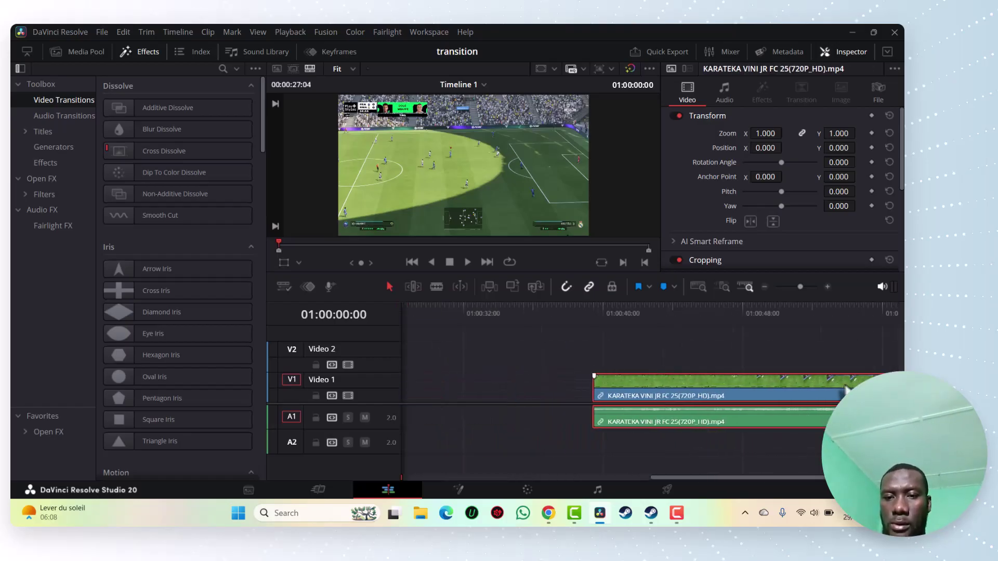
left_click_drag(846, 391, 740, 390)
left_click_drag(678, 479, 595, 486)
left_click_drag(727, 409, 627, 410)
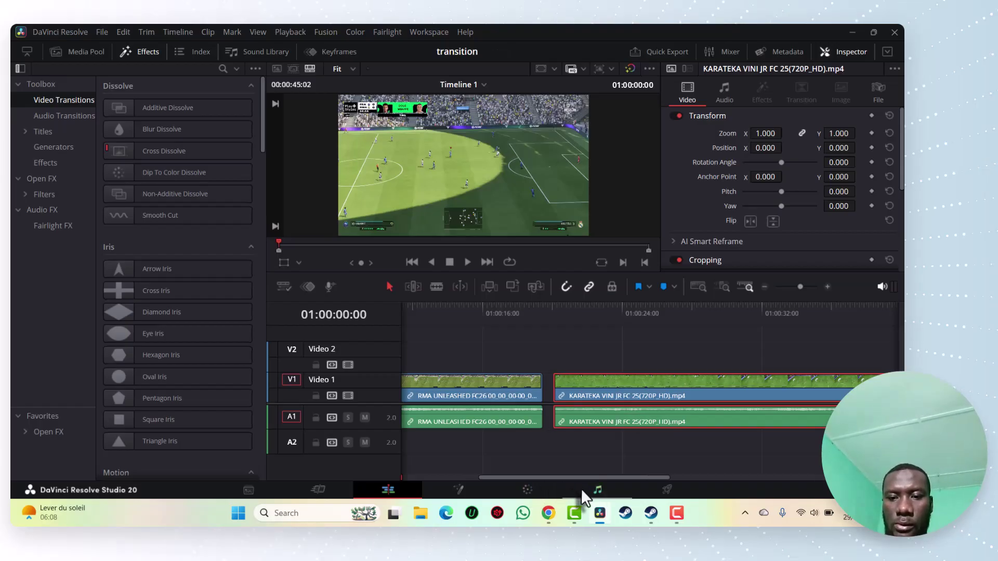
left_click_drag(583, 474, 556, 466)
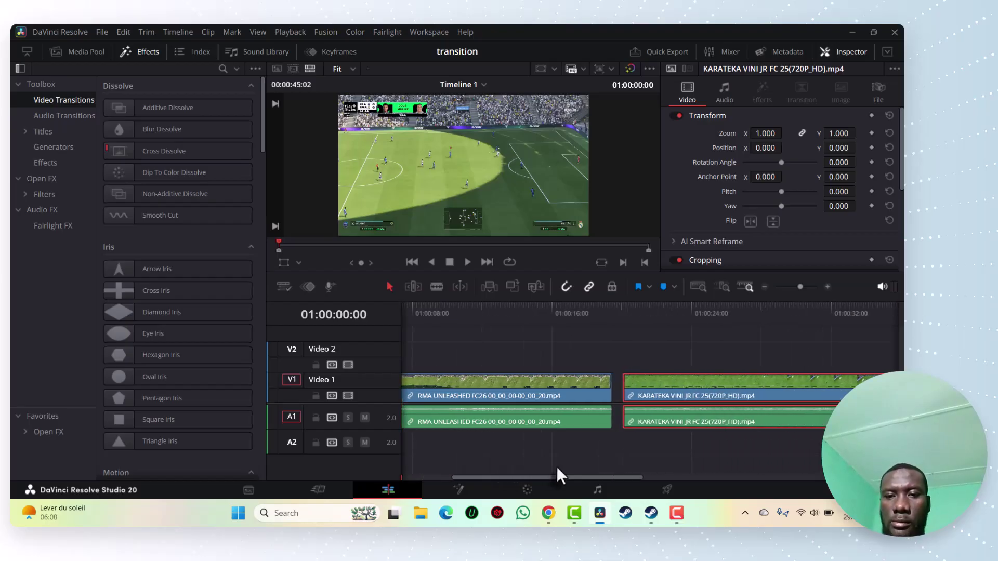
Preview playback from 01:00:16:22, then park the playhead at 01:00:15:03 with KARATEKA fully visible
left_click(535, 397)
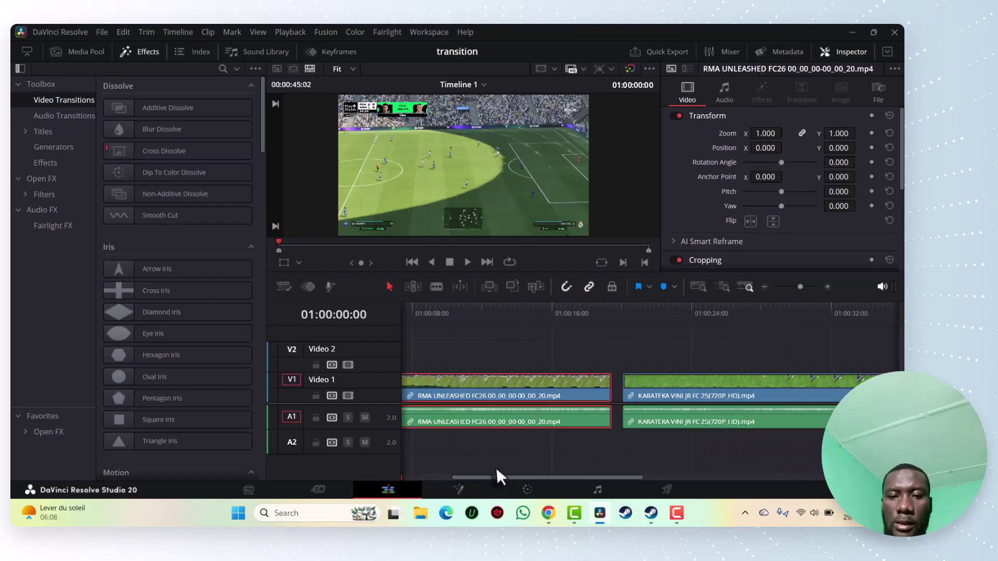
left_click_drag(499, 478, 450, 477)
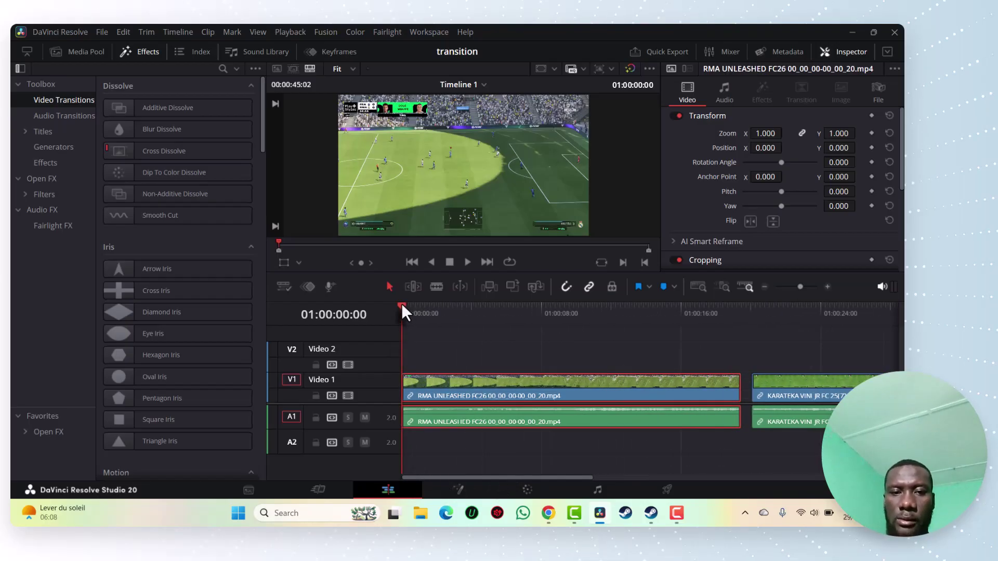
left_click(694, 318)
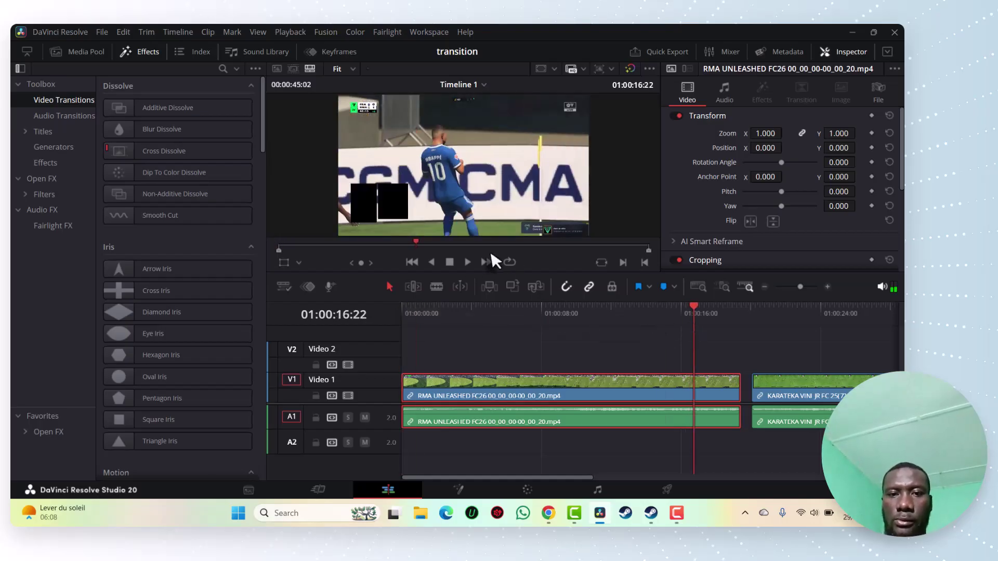
left_click(465, 263)
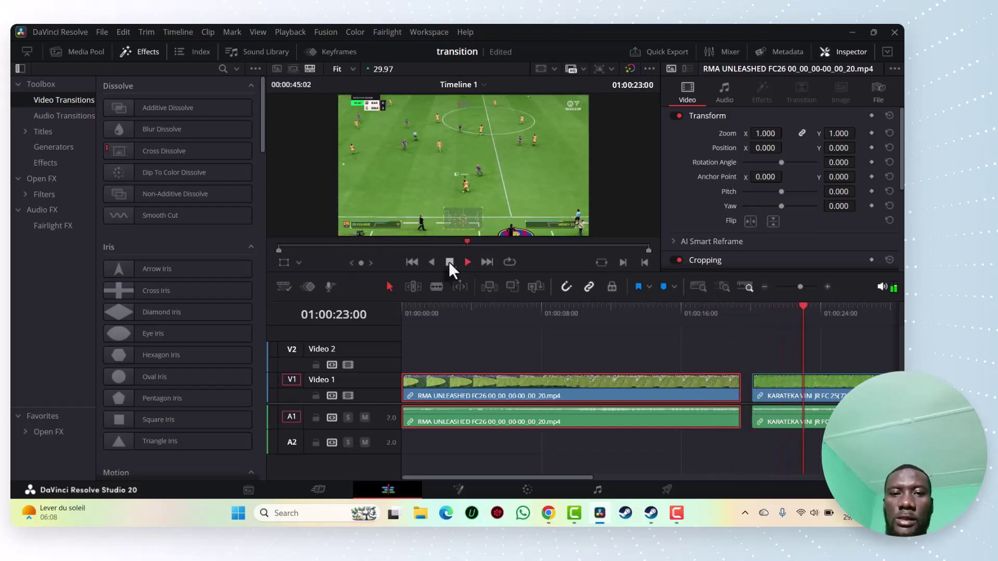
left_click(450, 262)
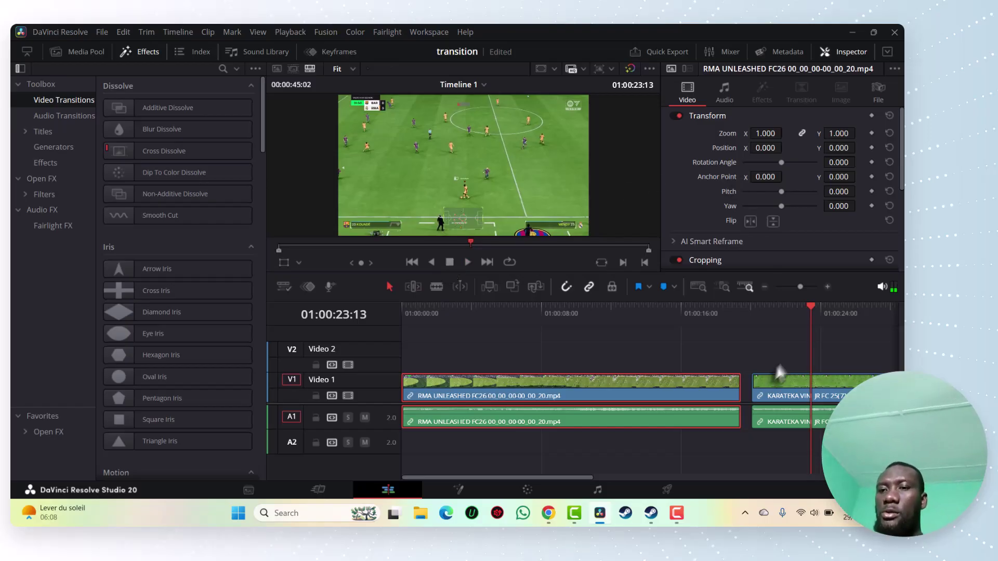
left_click_drag(812, 305, 666, 323)
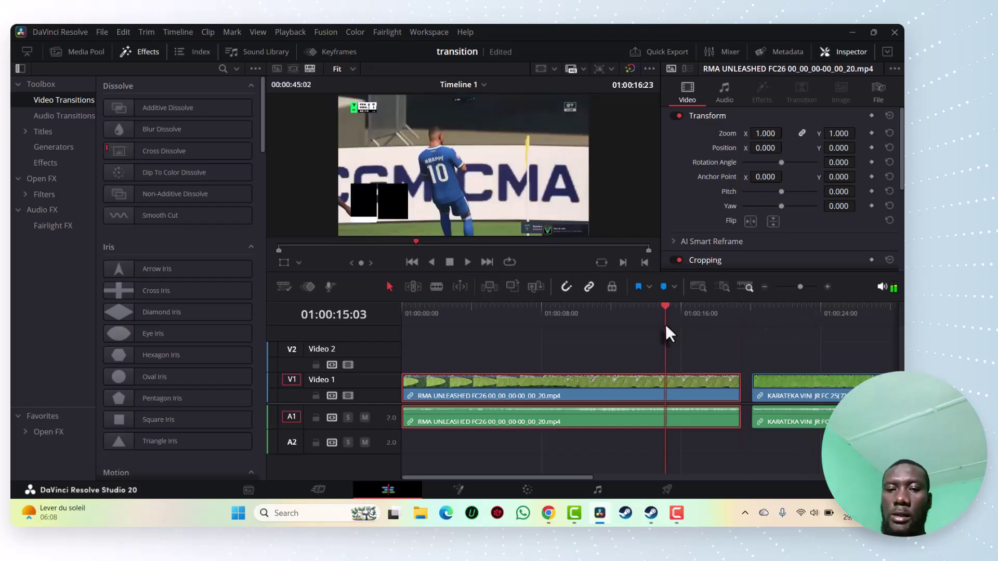
left_click_drag(566, 479, 619, 485)
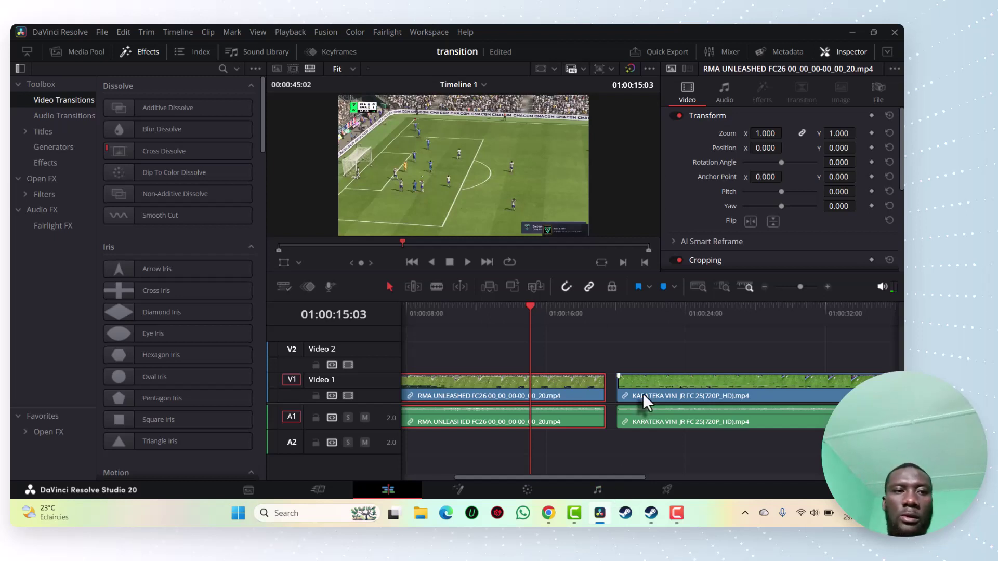
Show the Media Pool clips together with the Effects library's Video Transitions list
left_click(101, 51)
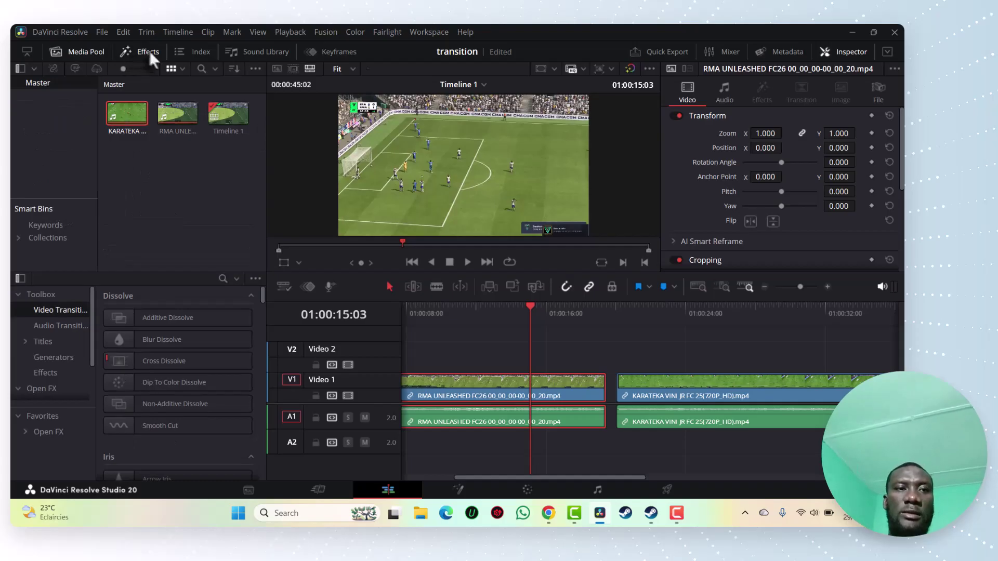
left_click(142, 49)
left_click(142, 49)
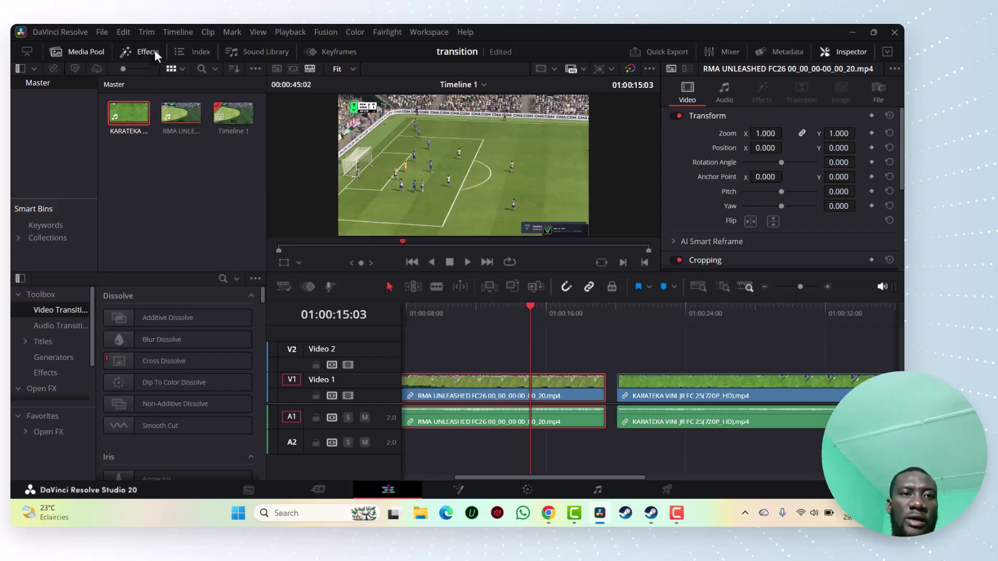
left_click(155, 50)
left_click(144, 48)
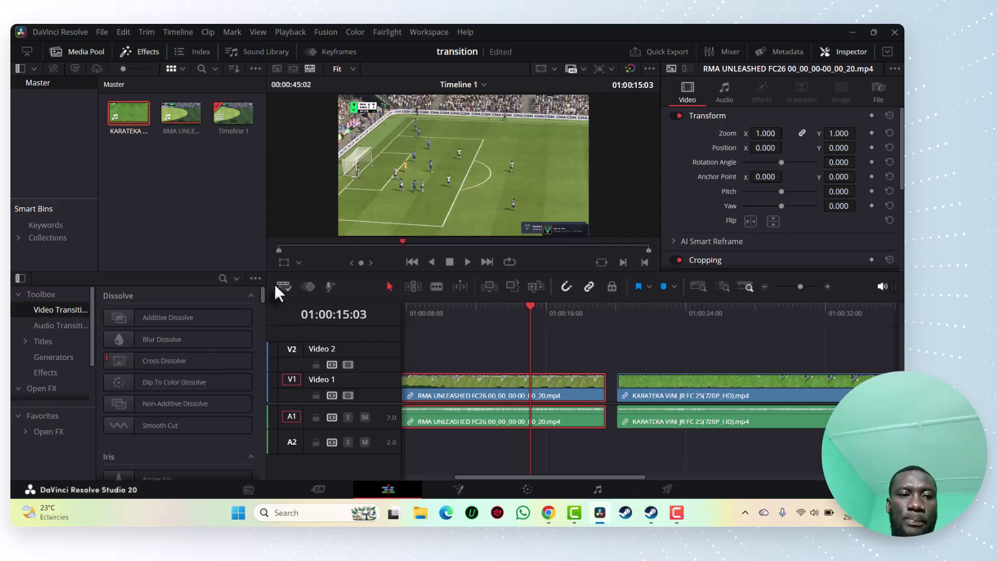
left_click_drag(261, 291, 265, 277)
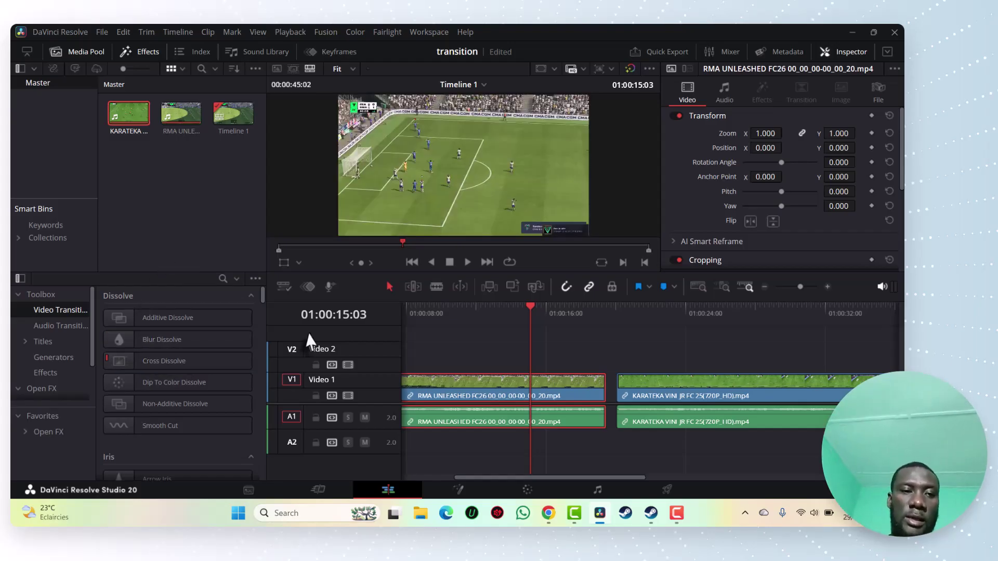
Scroll to the Wipe transitions and drag Band Wipe toward the gap between the two clips
left_click_drag(261, 291, 267, 340)
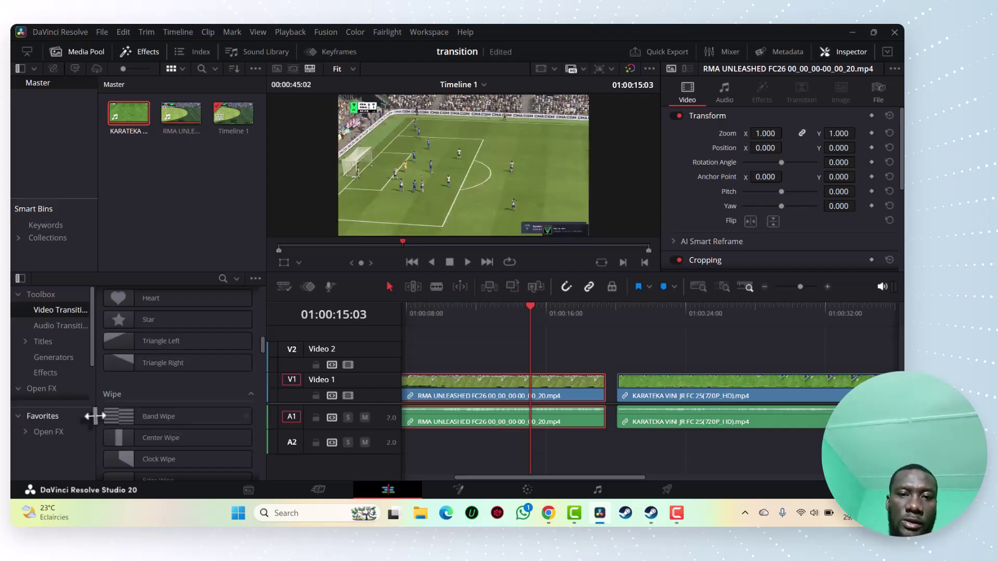
left_click_drag(136, 416, 615, 400)
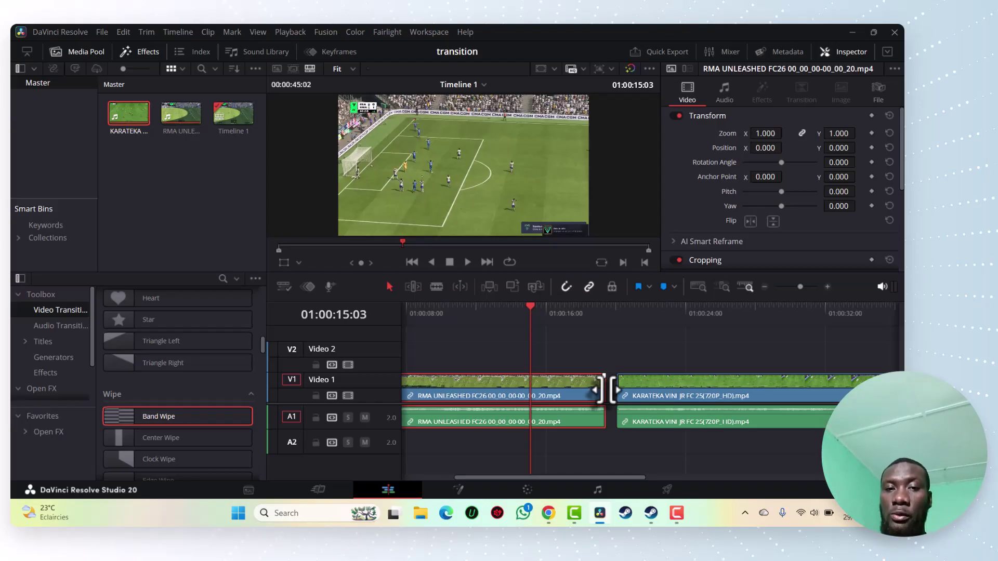
Butt KARATEKA against the trimmed RMA clip, then try placing Band Wipe at the junction
left_click_drag(603, 390, 624, 390)
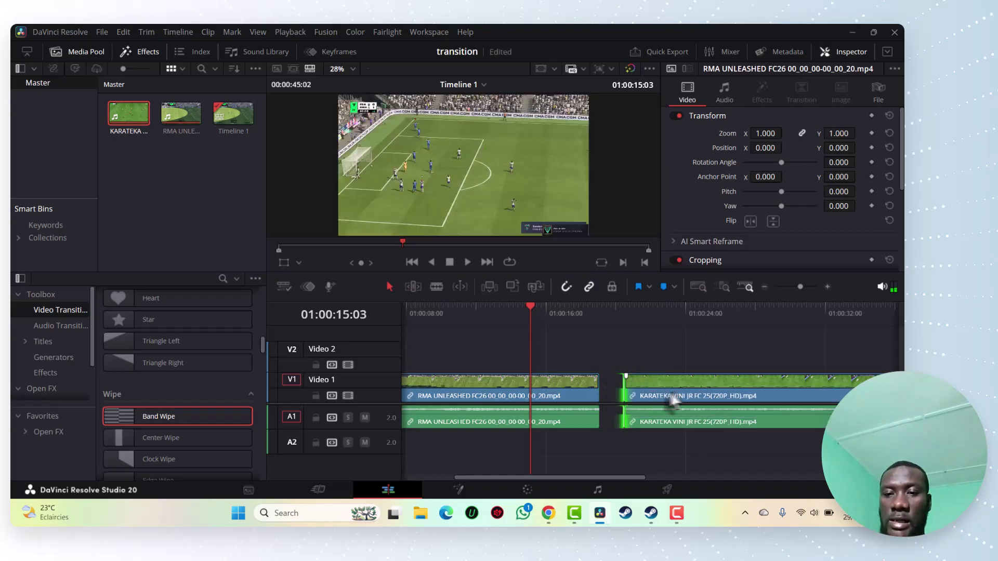
left_click_drag(686, 391, 657, 397)
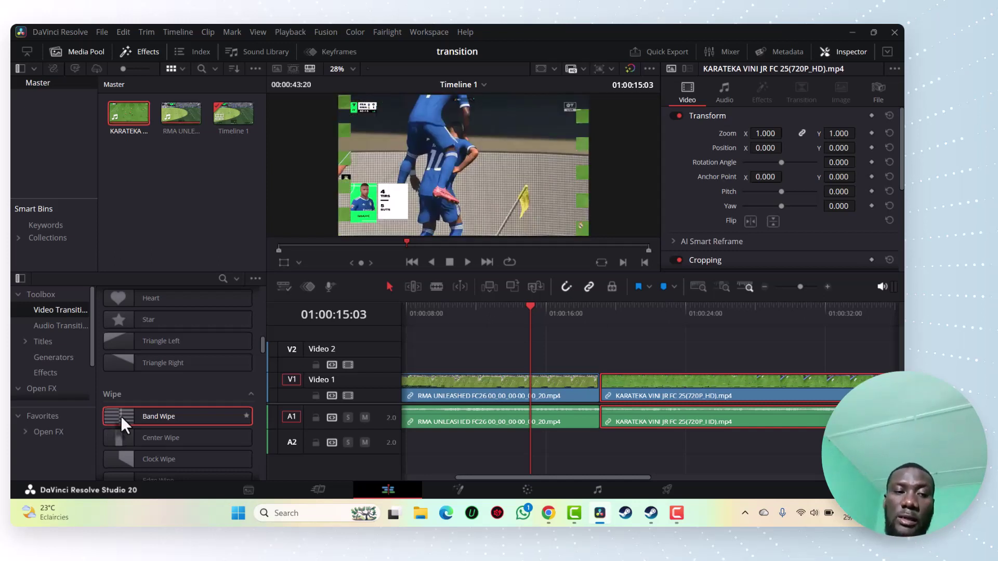
left_click_drag(123, 416, 370, 404)
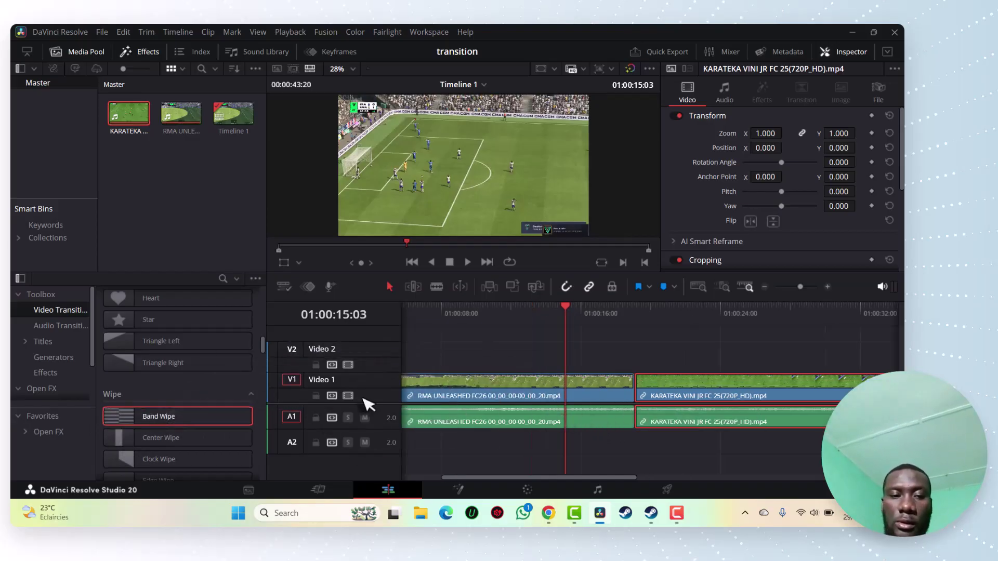
Drop Band Wipe on the cut between RMA UNLEASHED and KARATEKA VINI JR, then play through it
left_click_drag(123, 419, 632, 391)
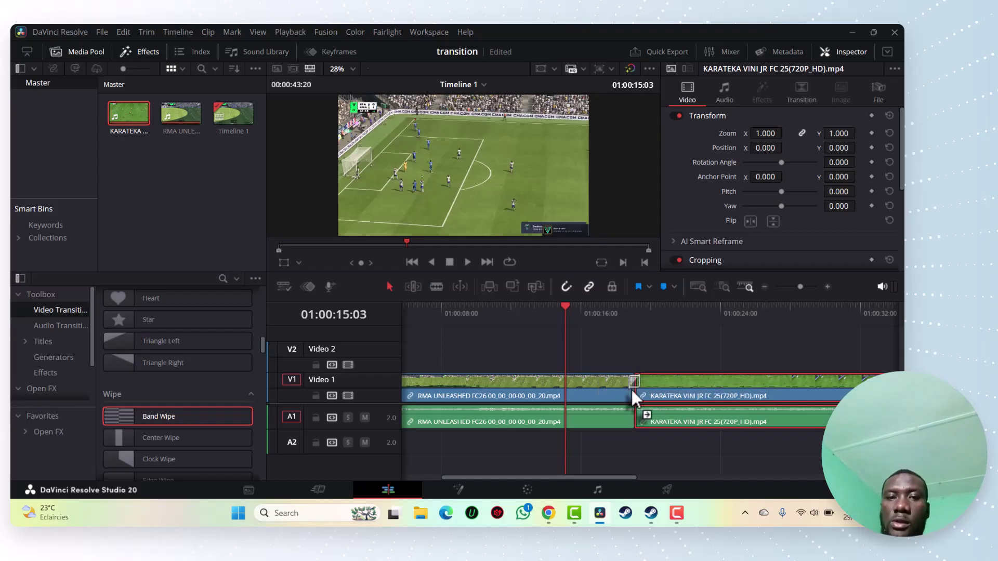
left_click_drag(568, 303, 615, 308)
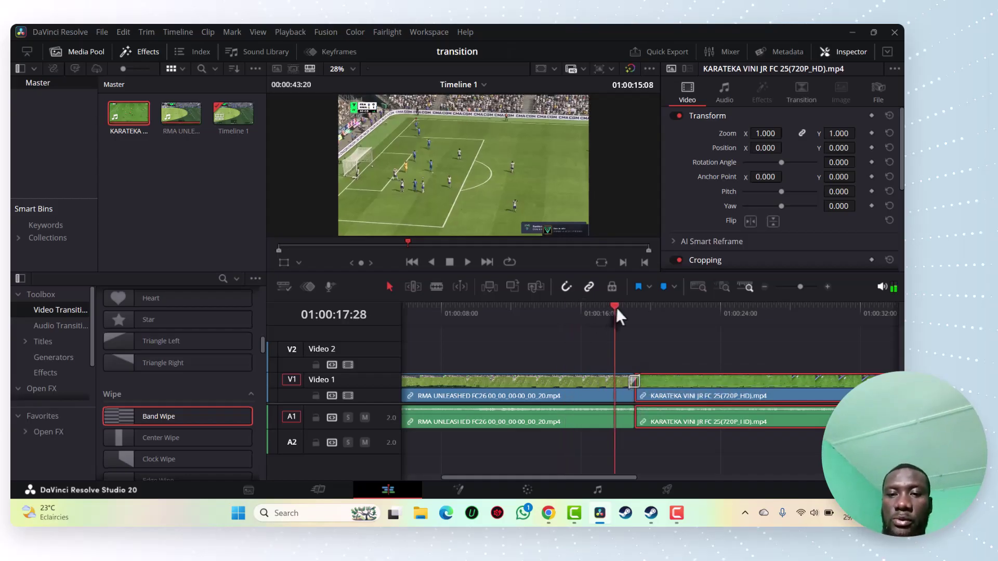
left_click(468, 260)
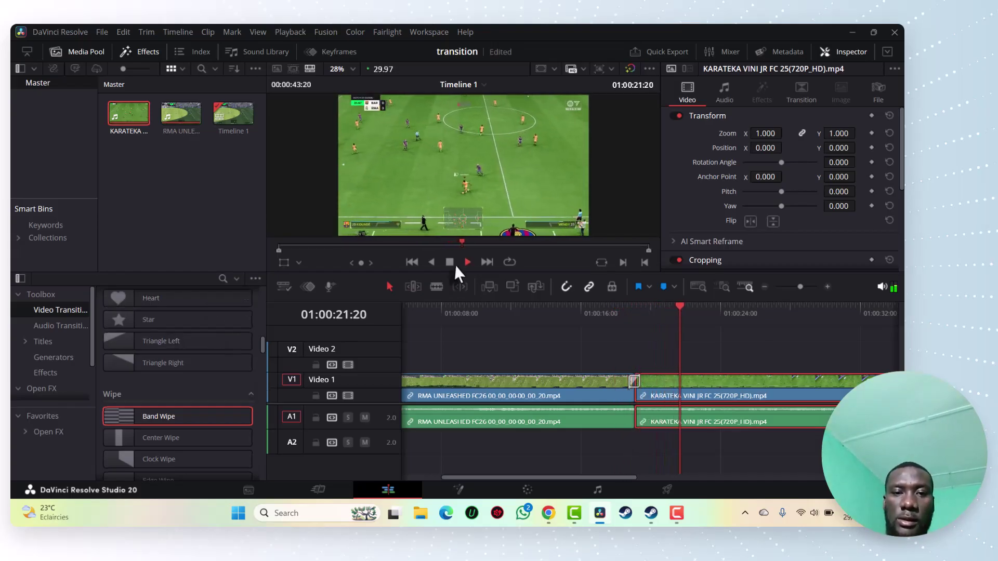
left_click(450, 262)
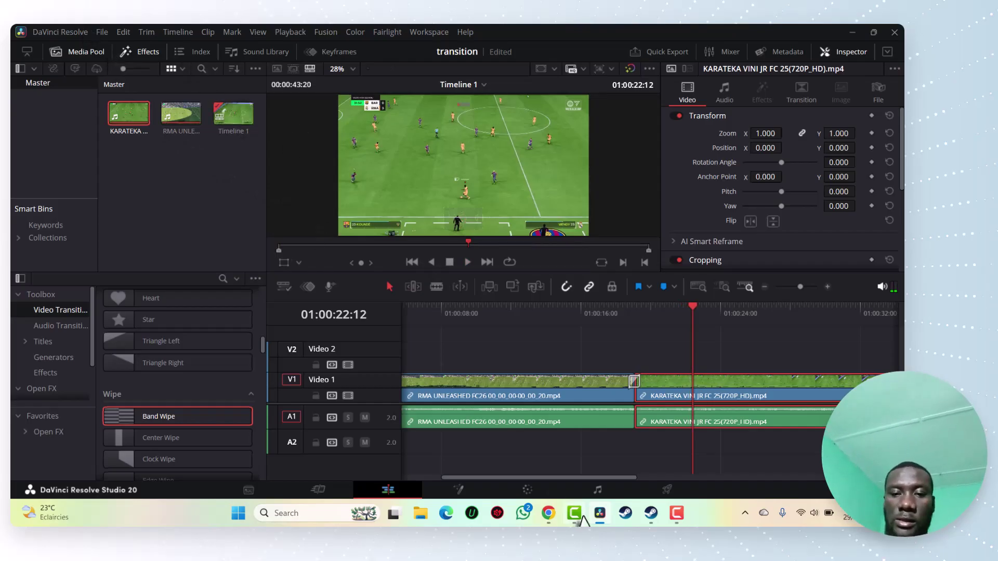
On the Deliver page, name the output 'transition' and set render quality to High
left_click(667, 489)
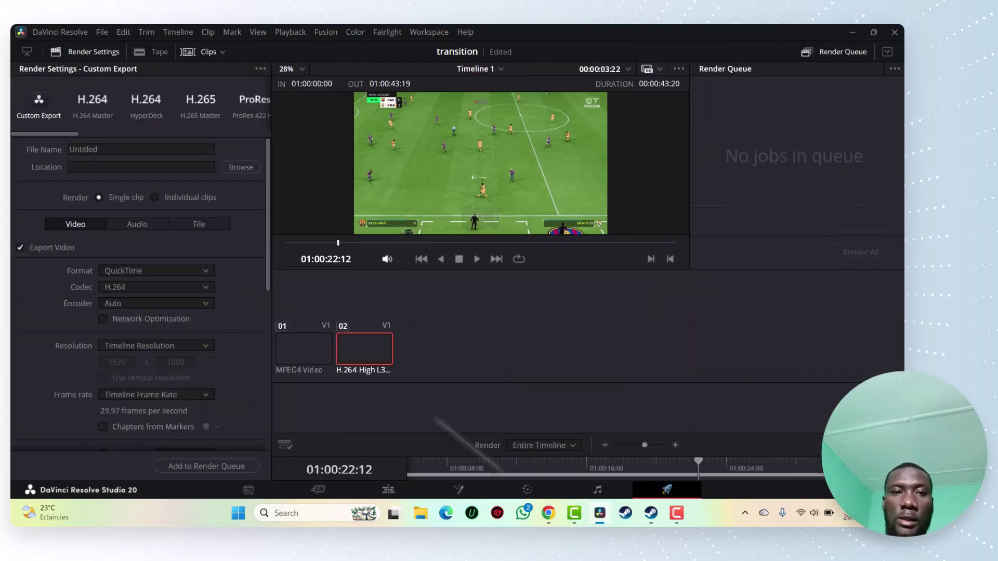
left_click(145, 146)
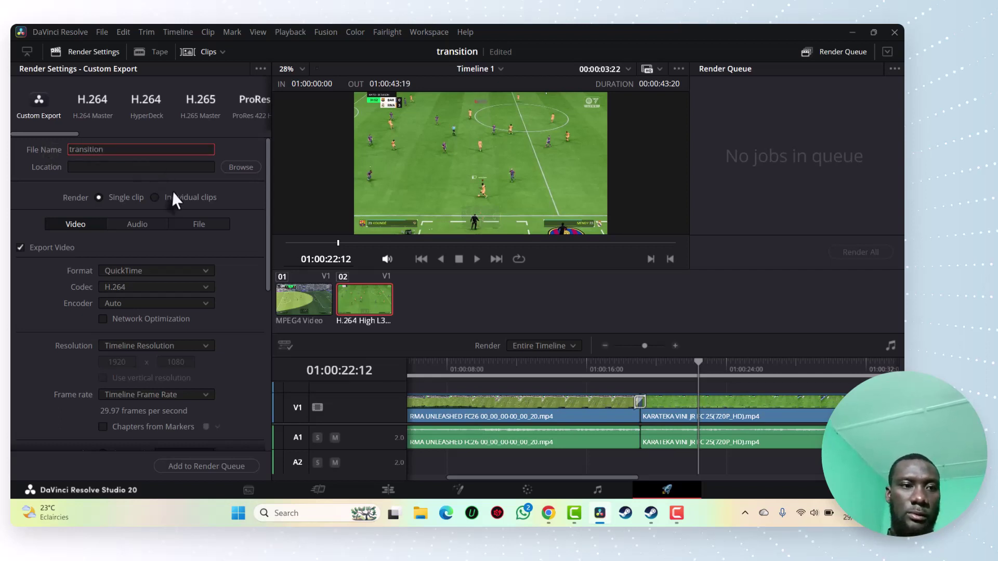
left_click_drag(265, 180, 249, 285)
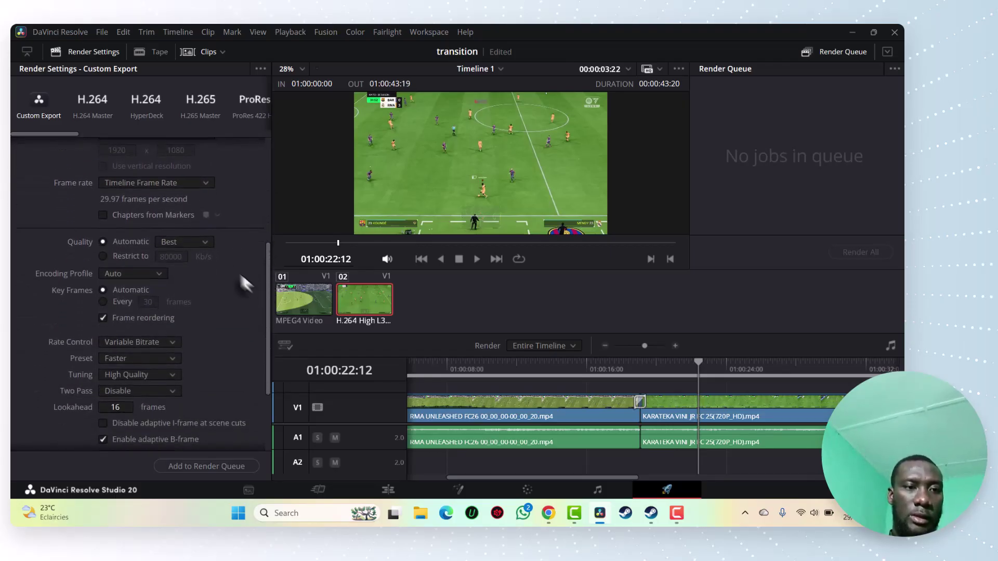
left_click(199, 237)
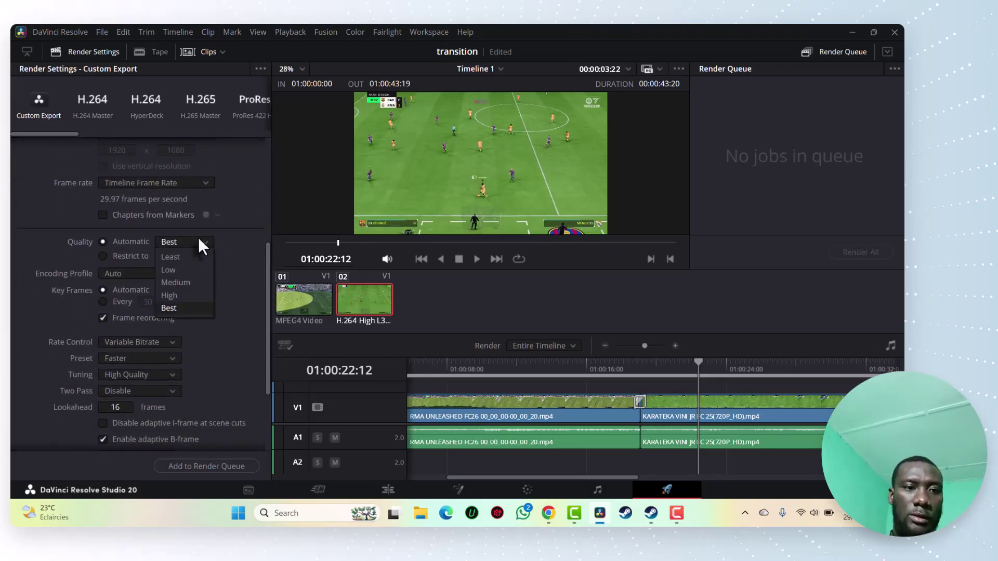
left_click(185, 295)
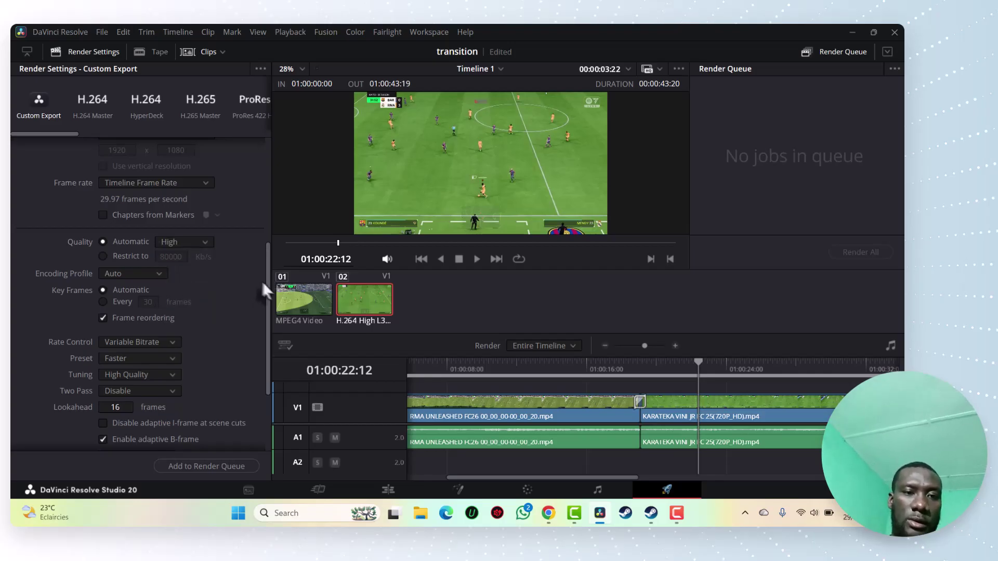
left_click_drag(270, 286, 267, 366)
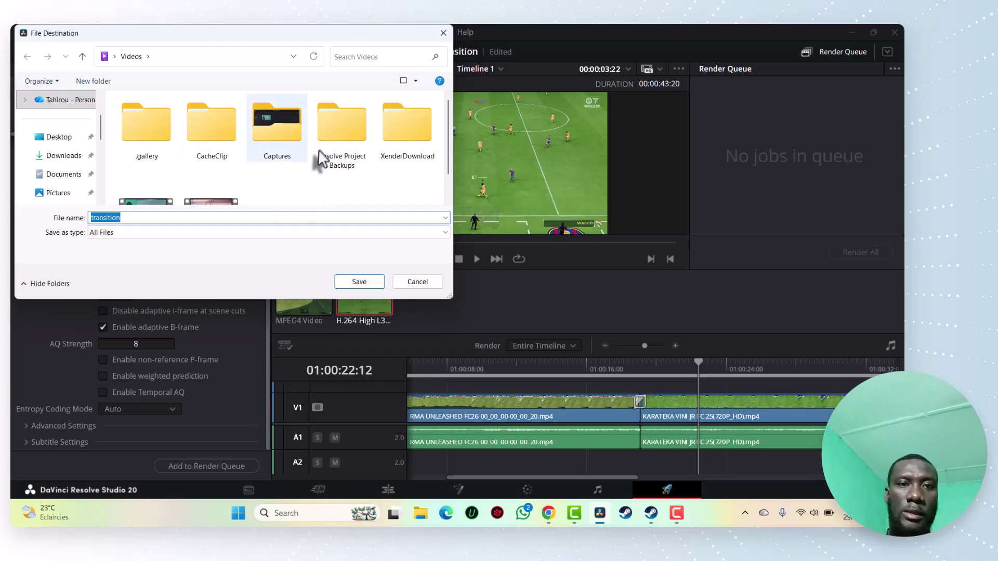
Save into the Videos folder, render transition.mov, and open Job 1's file location
left_click(358, 282)
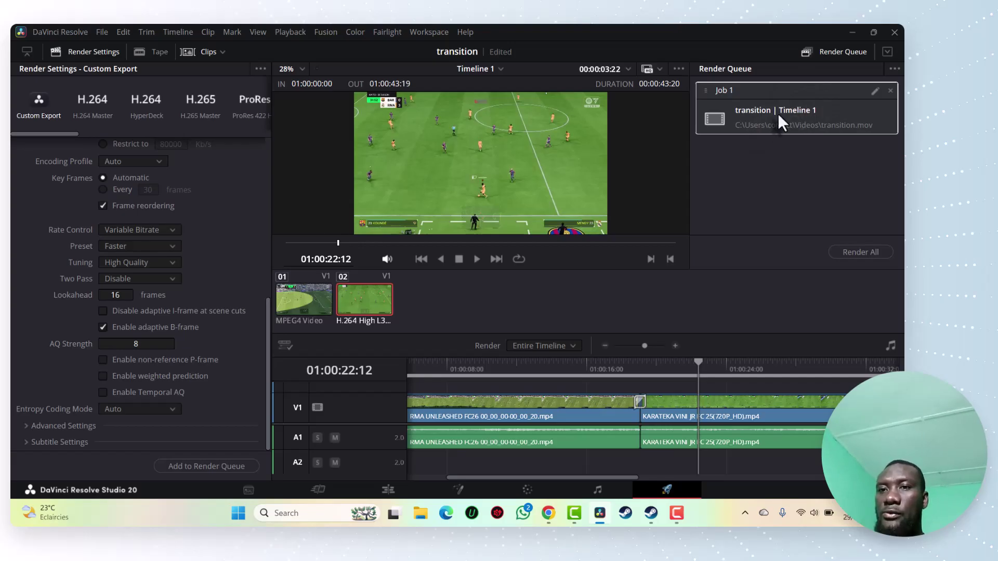
left_click(879, 250)
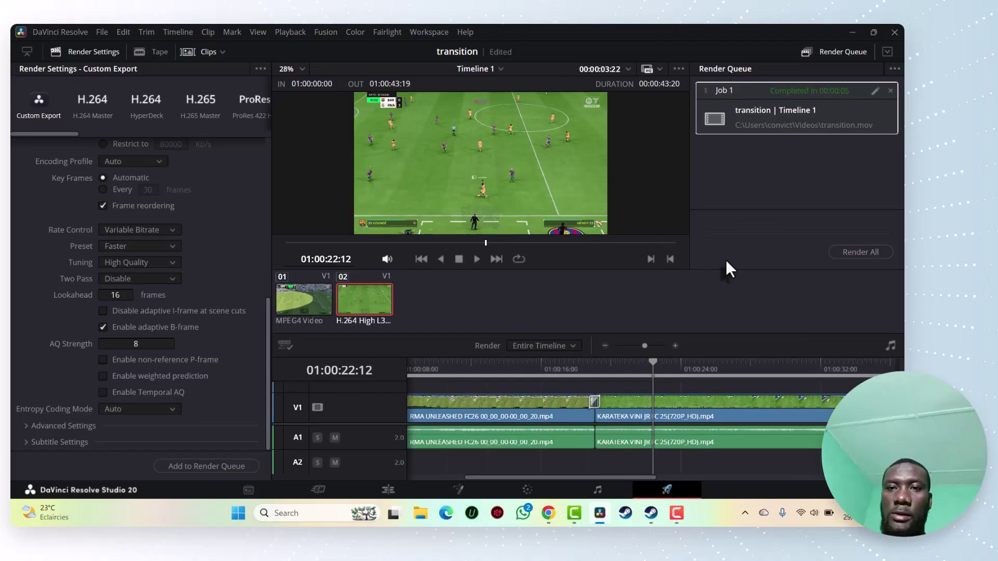
right_click(810, 113)
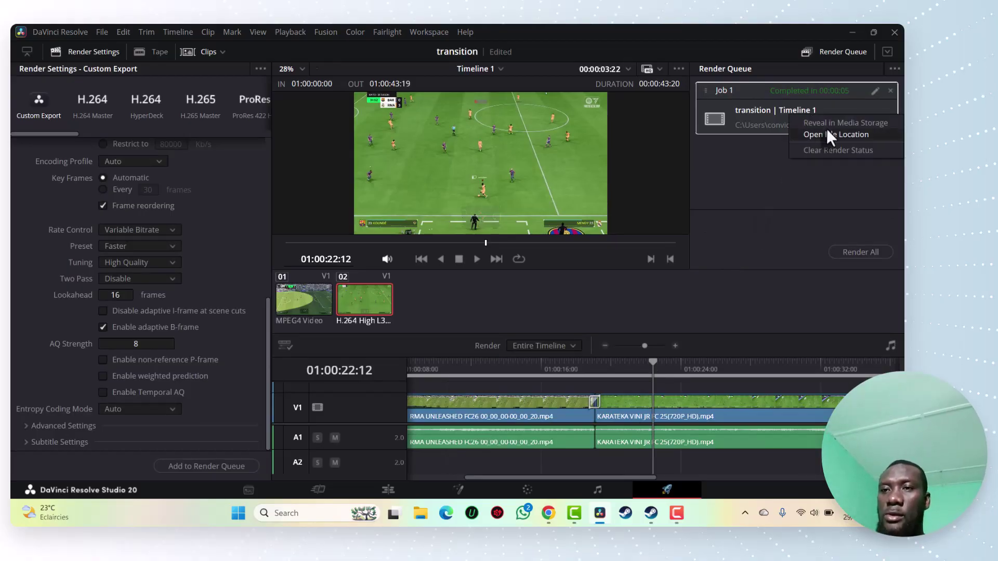
left_click(828, 133)
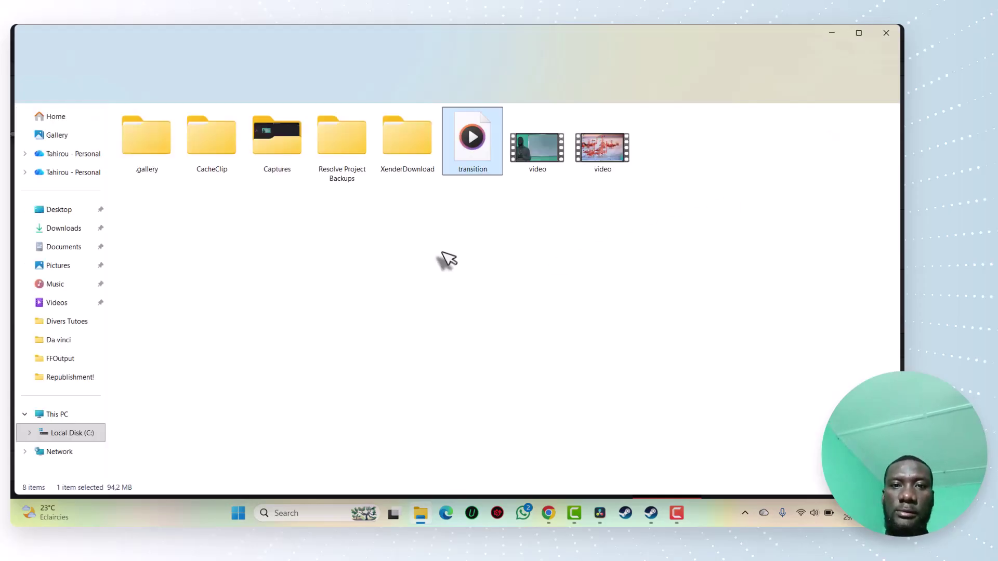
Play transition.mov in Windows Media Player, close it, and minimize File Explorer
double_click(474, 148)
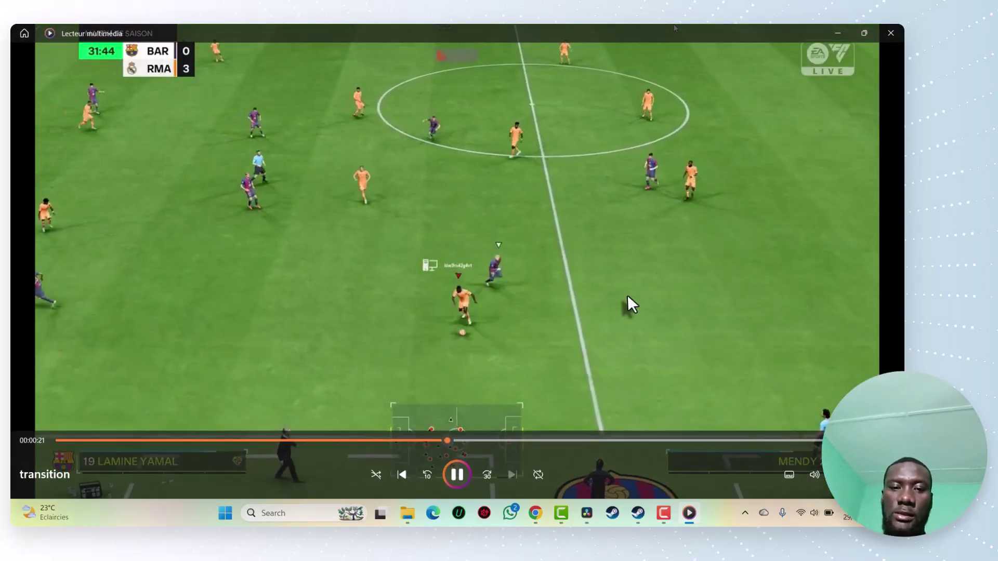
left_click(890, 34)
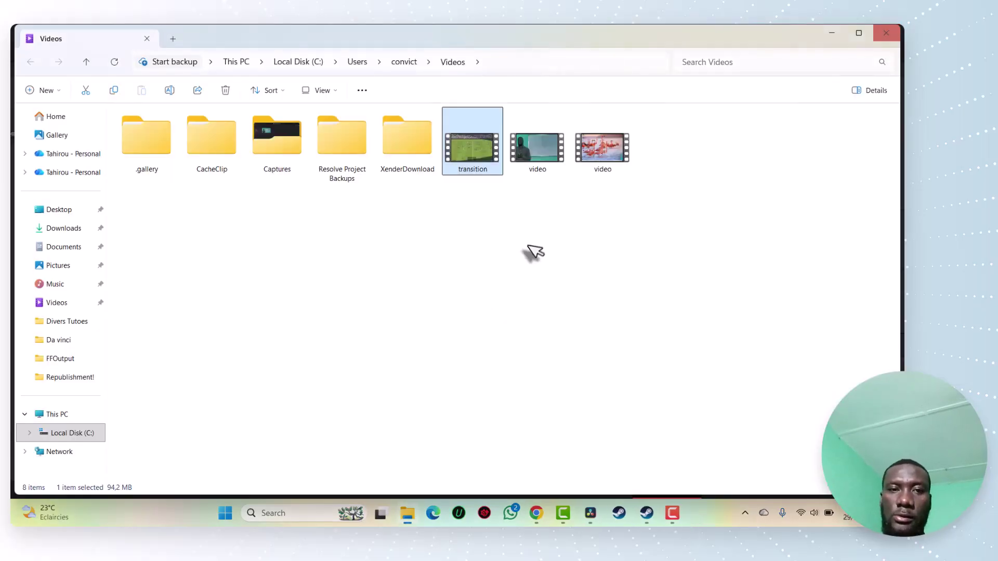
left_click(832, 33)
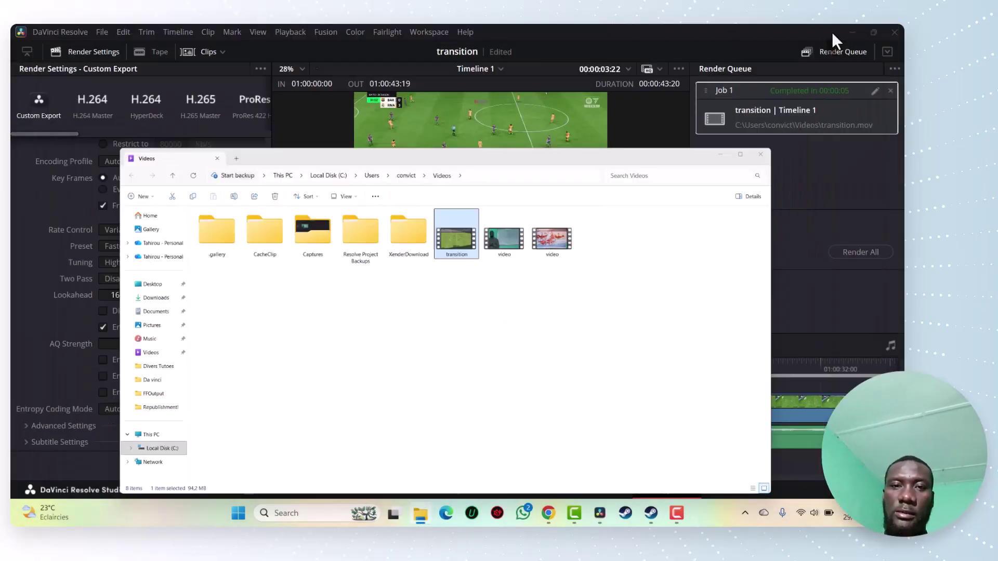